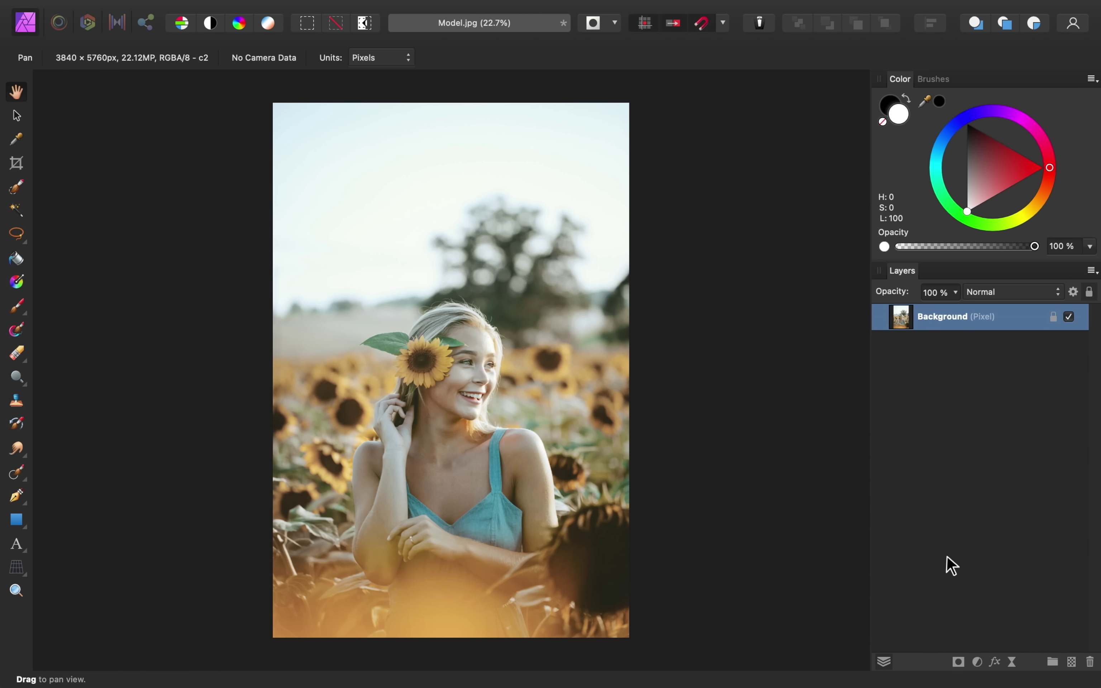
# Add a Vibrance adjustment layer and test the Vibrance slider up to maximum, then back to 0%.
pyautogui.click(976, 663)
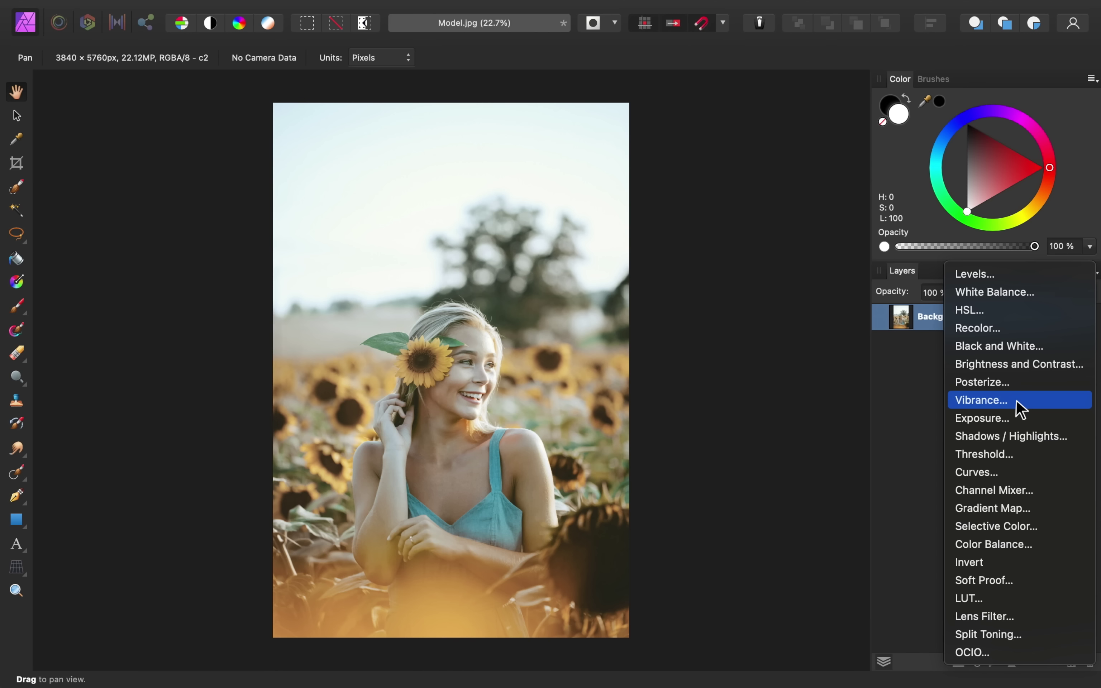
pyautogui.click(1021, 410)
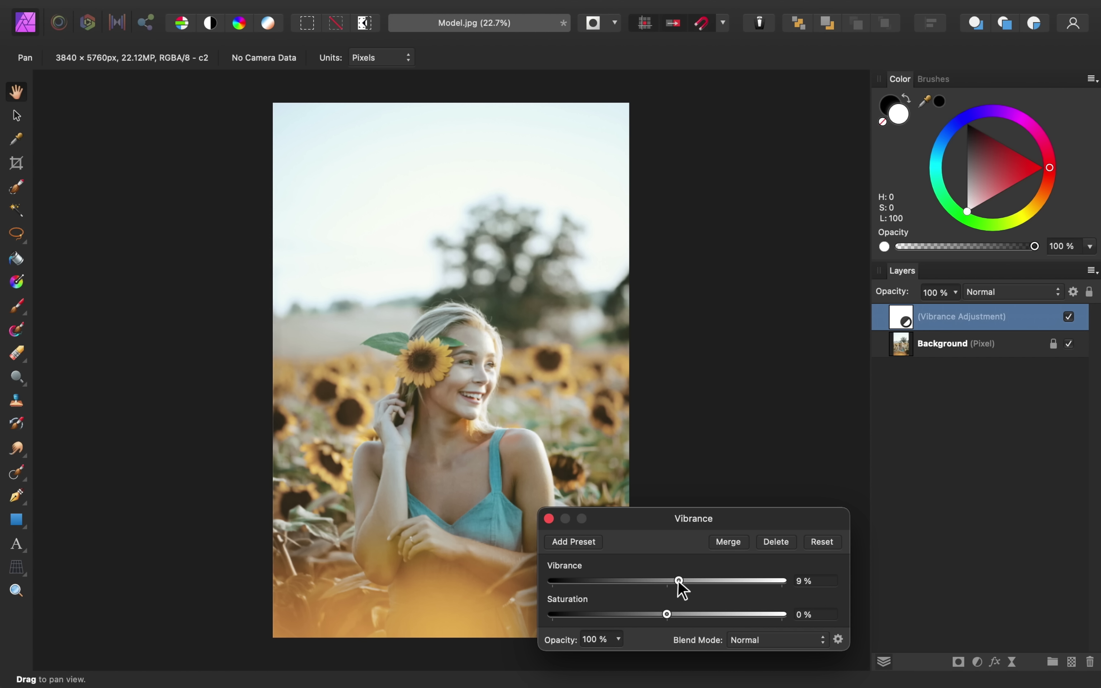
pyautogui.moveTo(676, 580)
pyautogui.mouseDown()
pyautogui.moveTo(765, 582)
pyautogui.moveTo(654, 582)
pyautogui.moveTo(769, 590)
pyautogui.moveTo(691, 590)
pyautogui.mouseUp()
pyautogui.moveTo(692, 587); pyautogui.dragTo(792, 590)
pyautogui.moveTo(782, 582); pyautogui.dragTo(667, 588)
# After comparing a saturation boost, settle on Vibrance 87% and Saturation 13%, then close the dialog.
pyautogui.moveTo(666, 617); pyautogui.dragTo(806, 618)
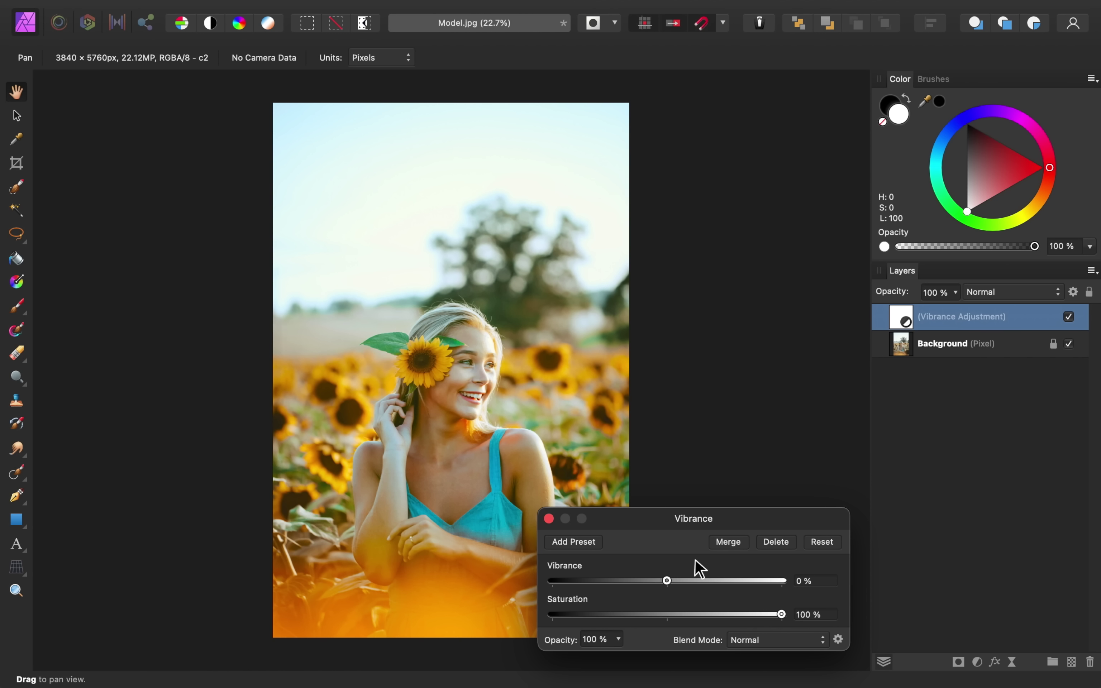
pyautogui.moveTo(770, 612); pyautogui.dragTo(667, 622)
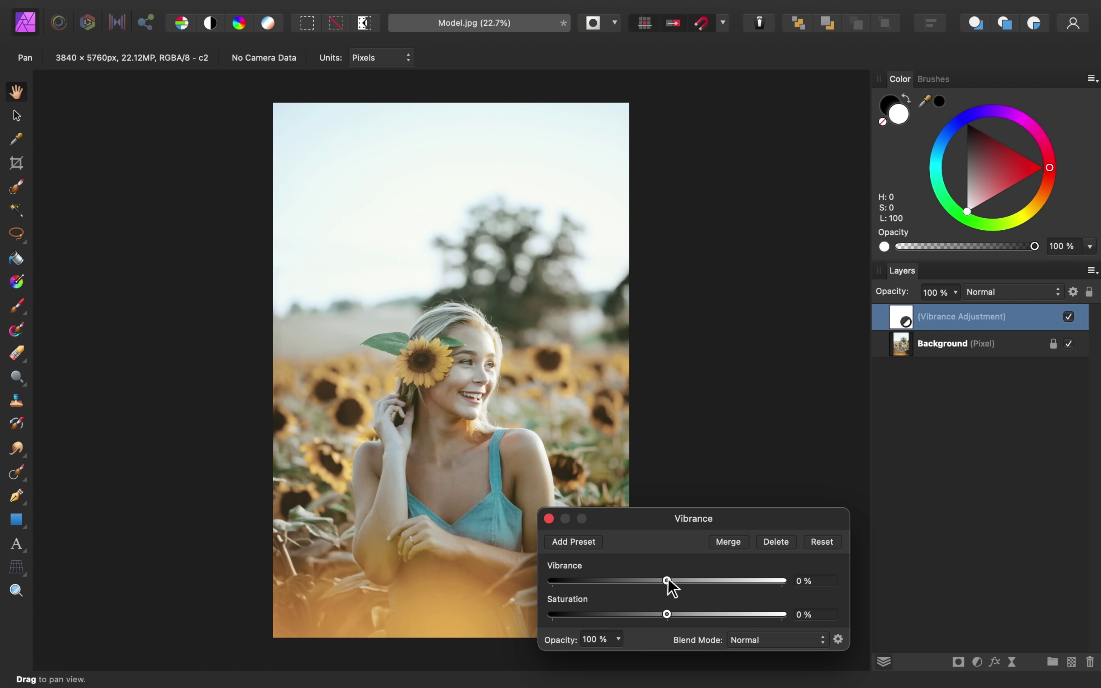
pyautogui.moveTo(717, 583); pyautogui.dragTo(770, 583)
pyautogui.moveTo(667, 616); pyautogui.dragTo(682, 617)
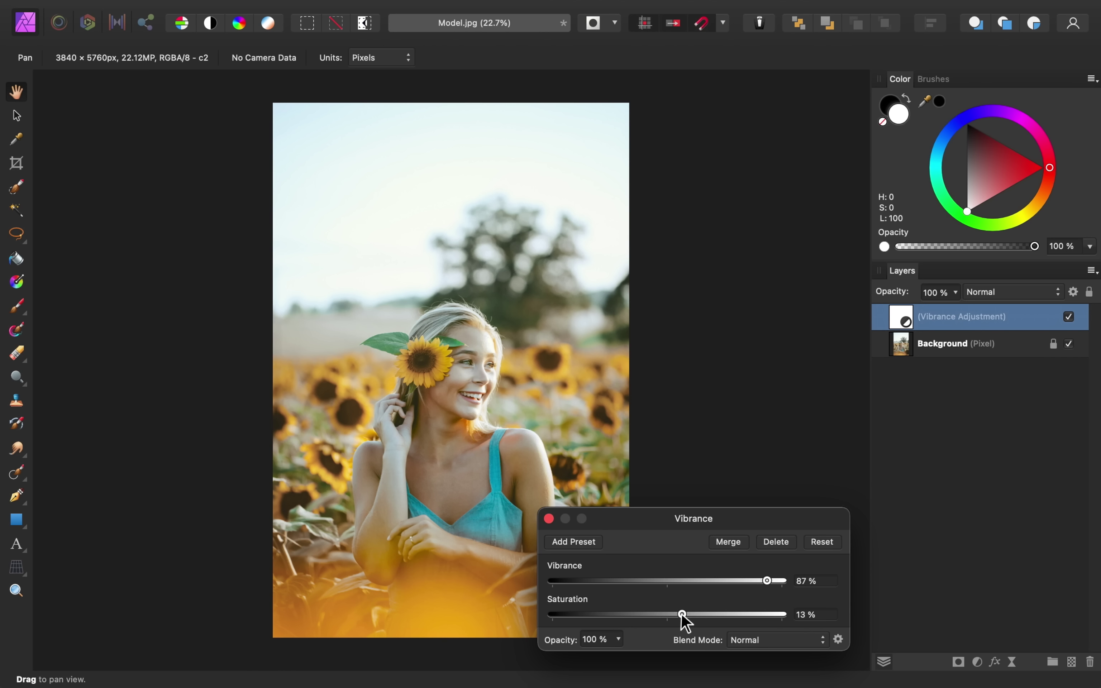
pyautogui.click(549, 519)
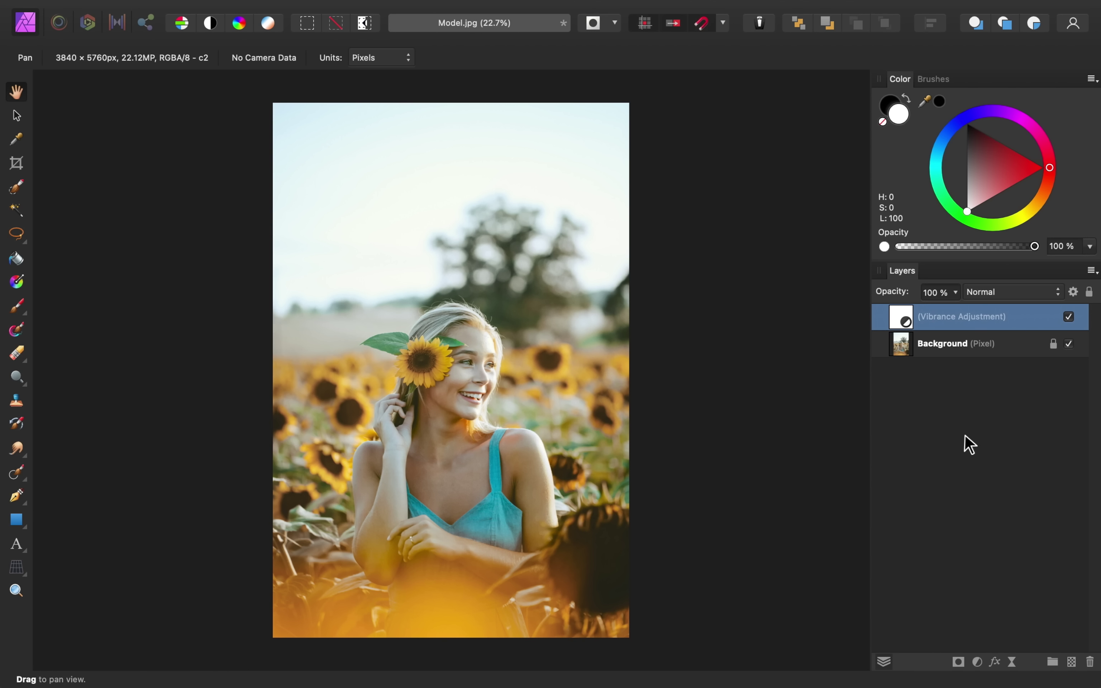
# Delete the Vibrance layer with Backspace, leaving only the Background, and bring up the adjustment types.
pyautogui.press('BackSpace')
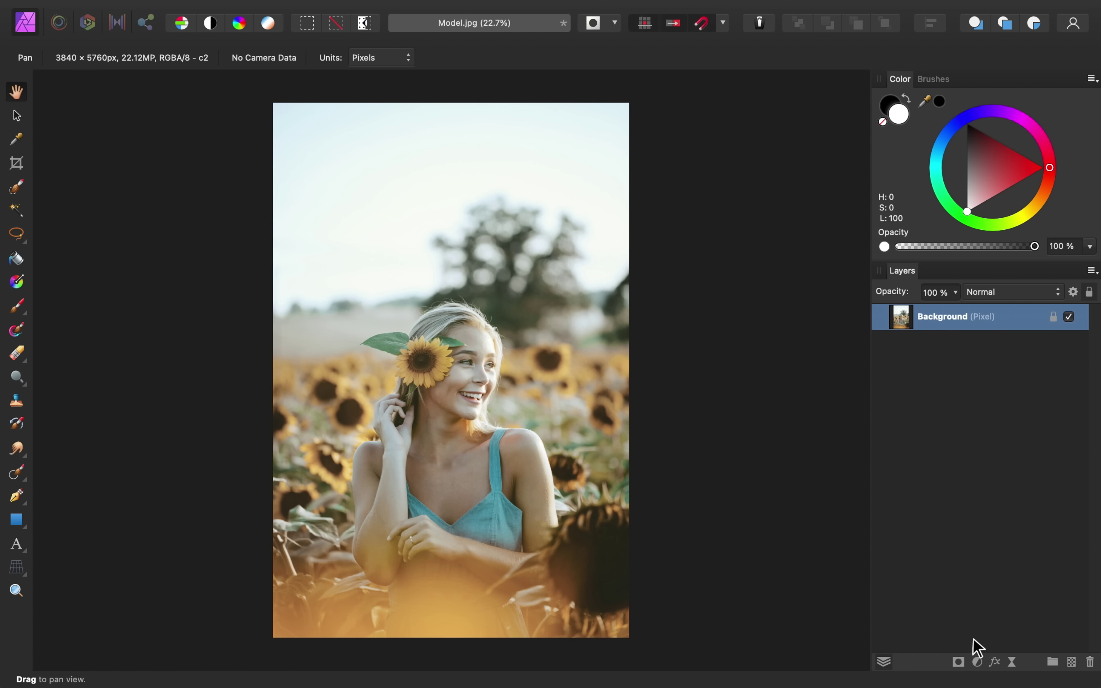
pyautogui.click(977, 663)
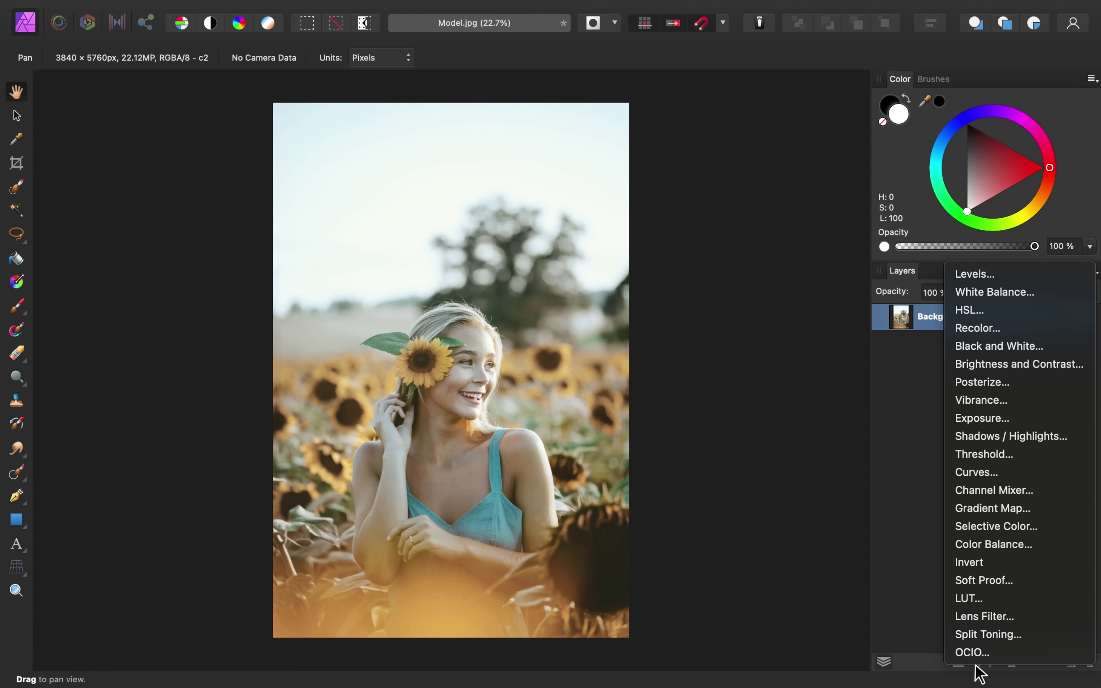
# Add an HSL adjustment layer and raise the reds' saturation shift to about 37%.
pyautogui.click(992, 311)
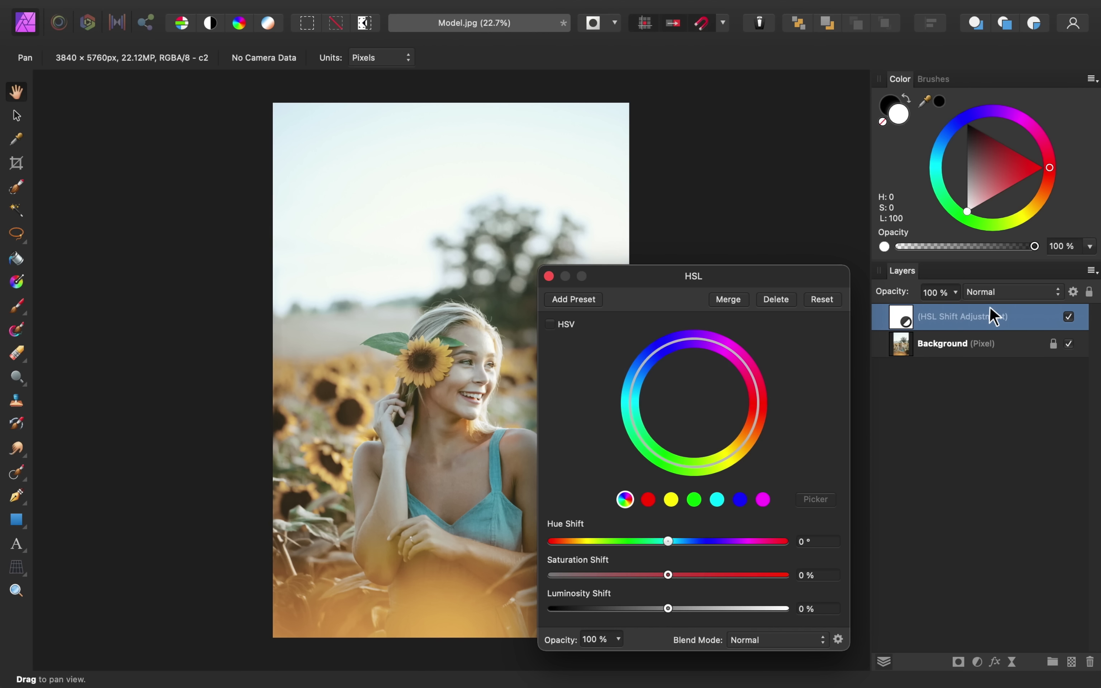
pyautogui.hscroll(6, 505, 366)
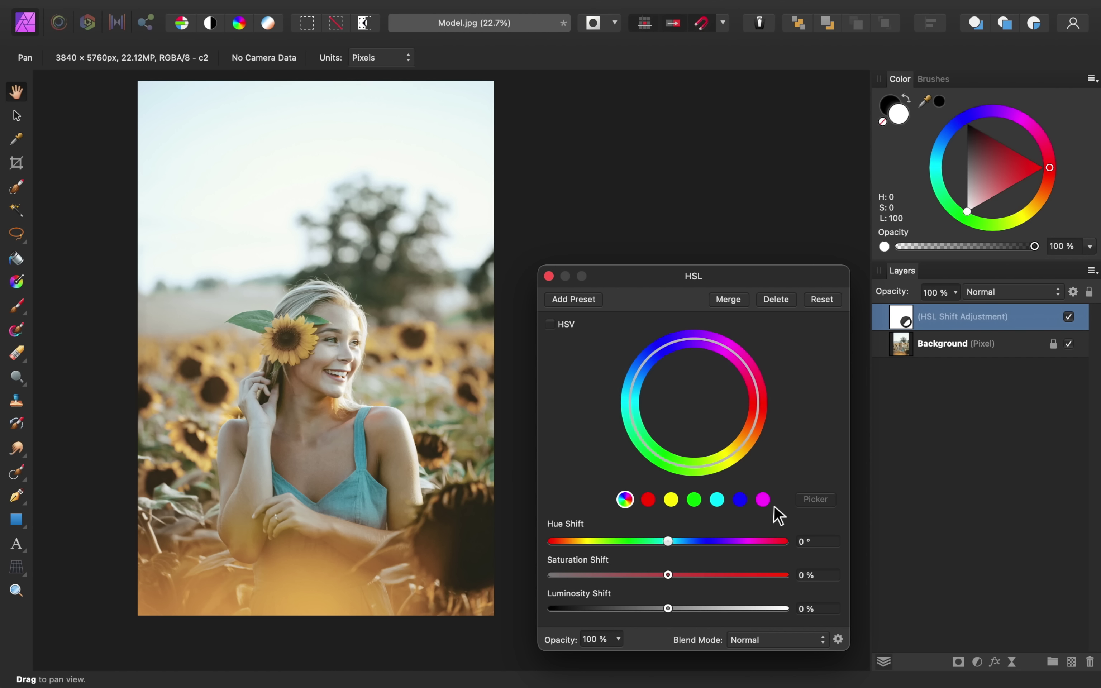
pyautogui.click(648, 500)
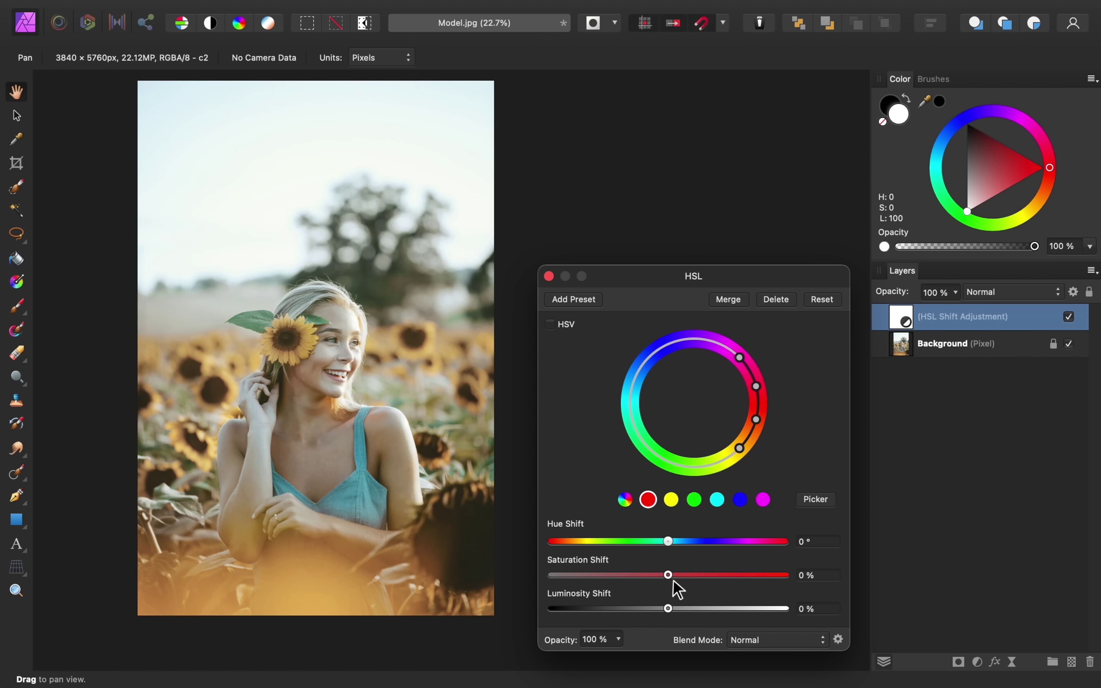
pyautogui.moveTo(669, 575); pyautogui.dragTo(816, 580)
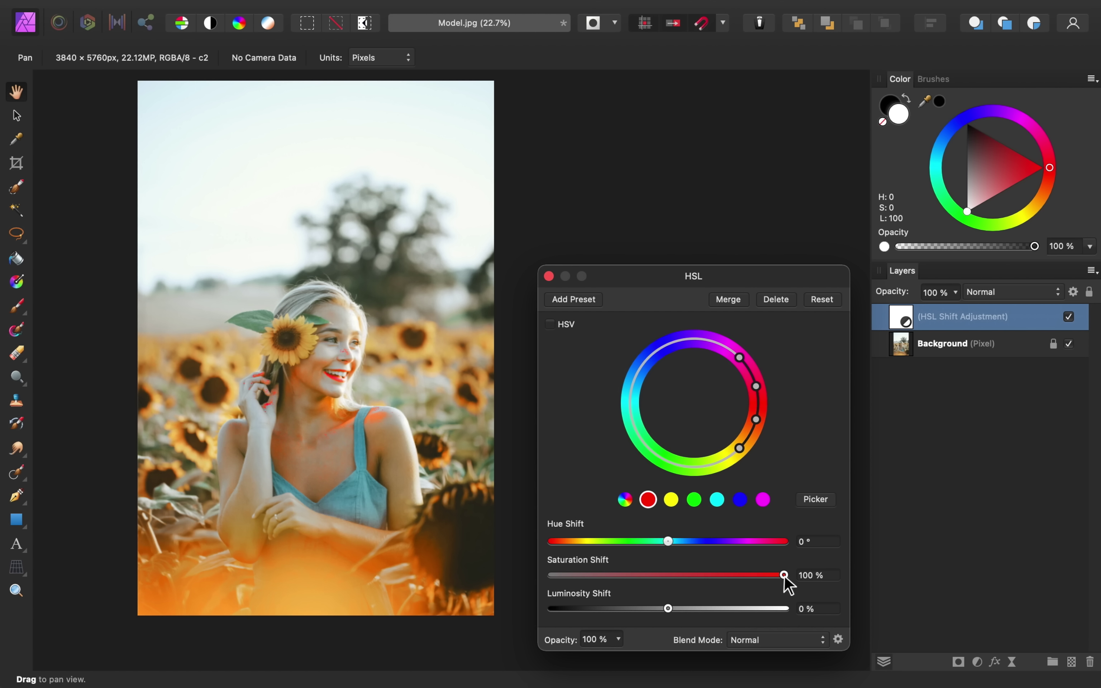
pyautogui.moveTo(784, 578); pyautogui.dragTo(729, 584)
# Boost the yellow range's saturation shift, settling it at 28%.
pyautogui.click(671, 501)
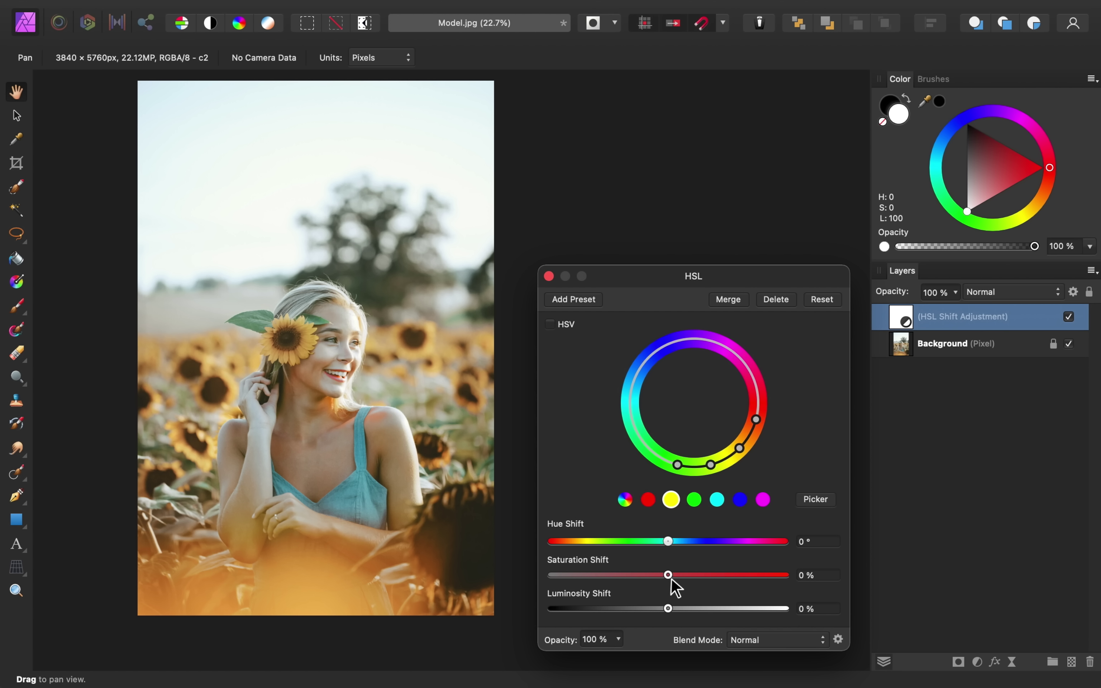
pyautogui.moveTo(669, 577); pyautogui.dragTo(828, 590)
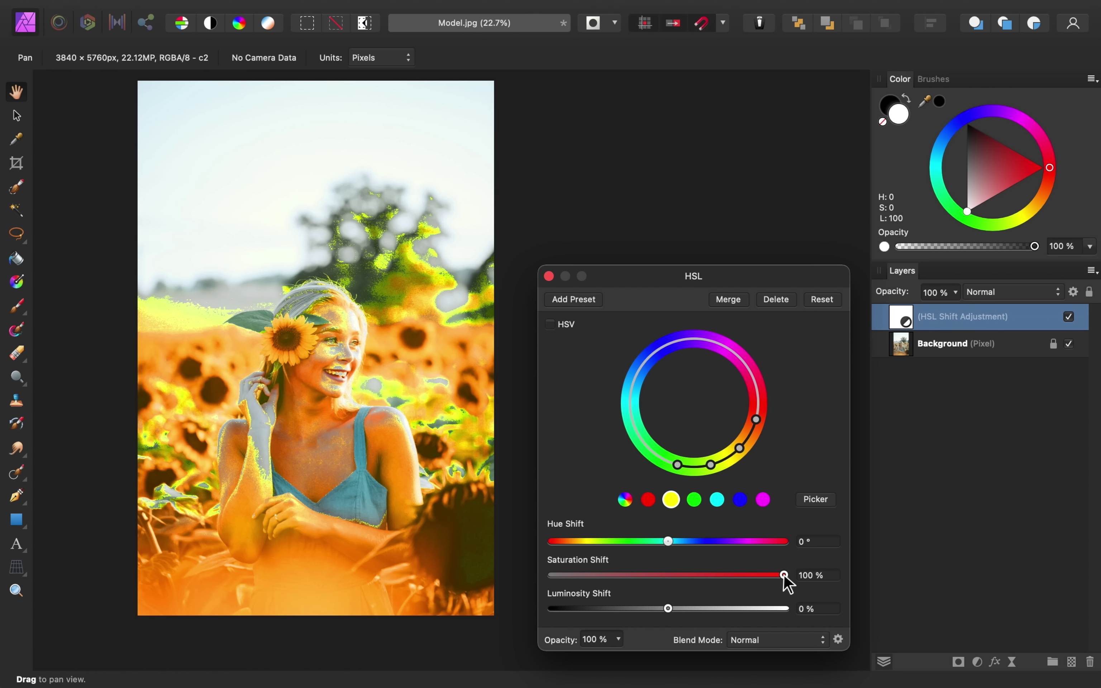
pyautogui.moveTo(784, 577); pyautogui.dragTo(700, 582)
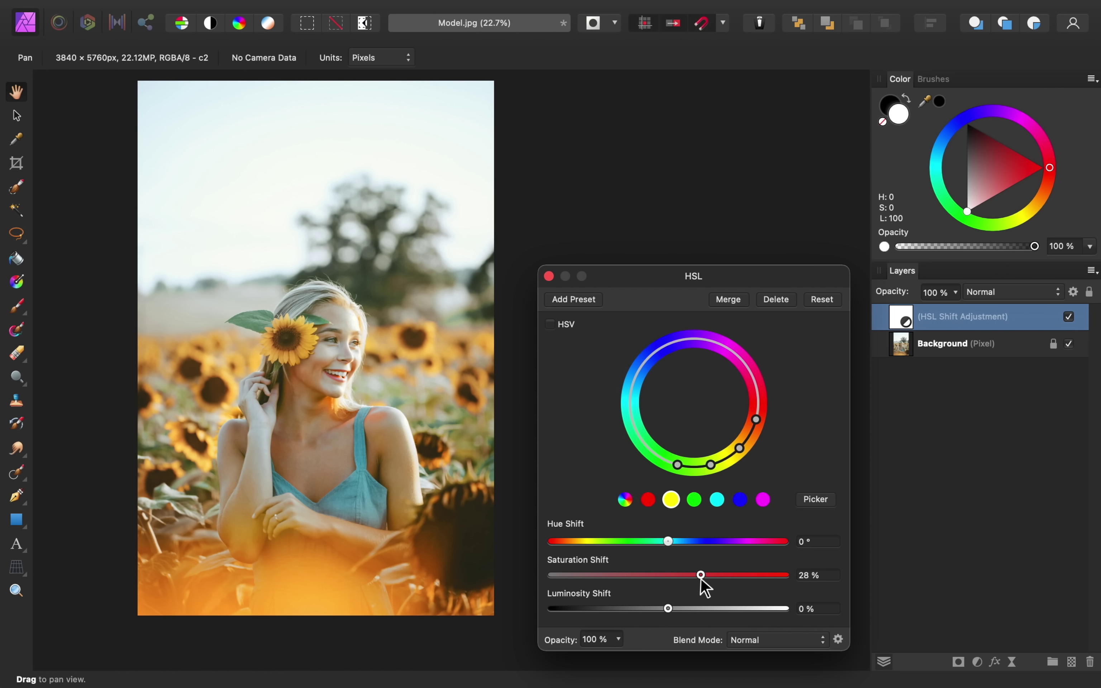
# Try saturation boosts on the green and cyan ranges, cyan at 38%.
pyautogui.click(694, 500)
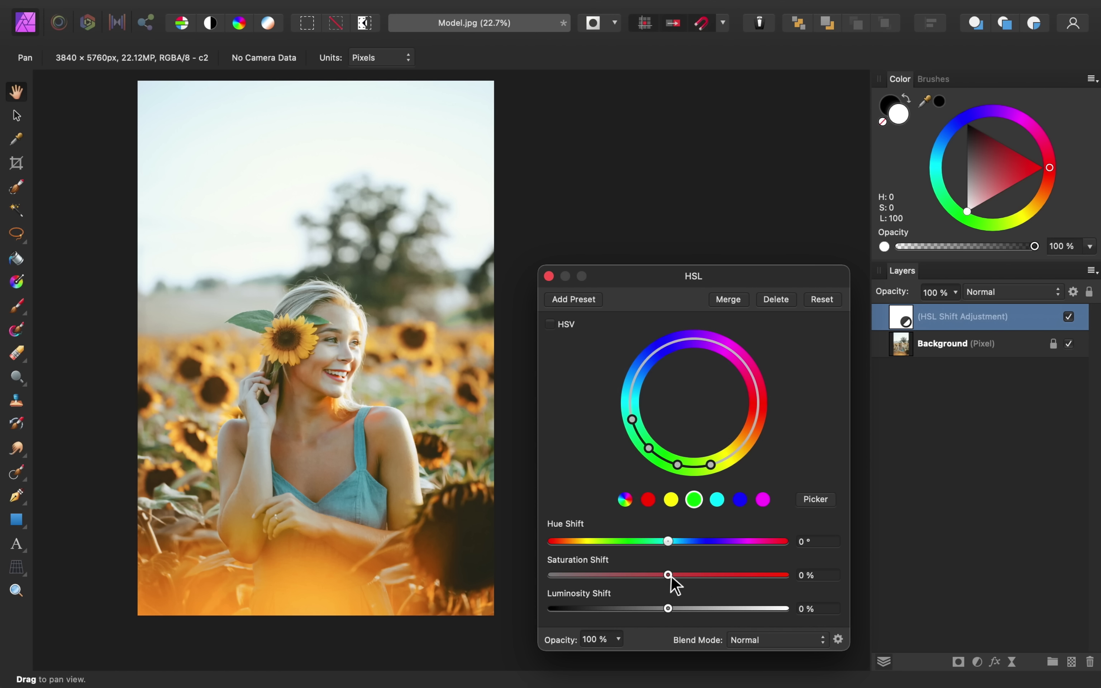
pyautogui.moveTo(668, 577); pyautogui.dragTo(705, 583)
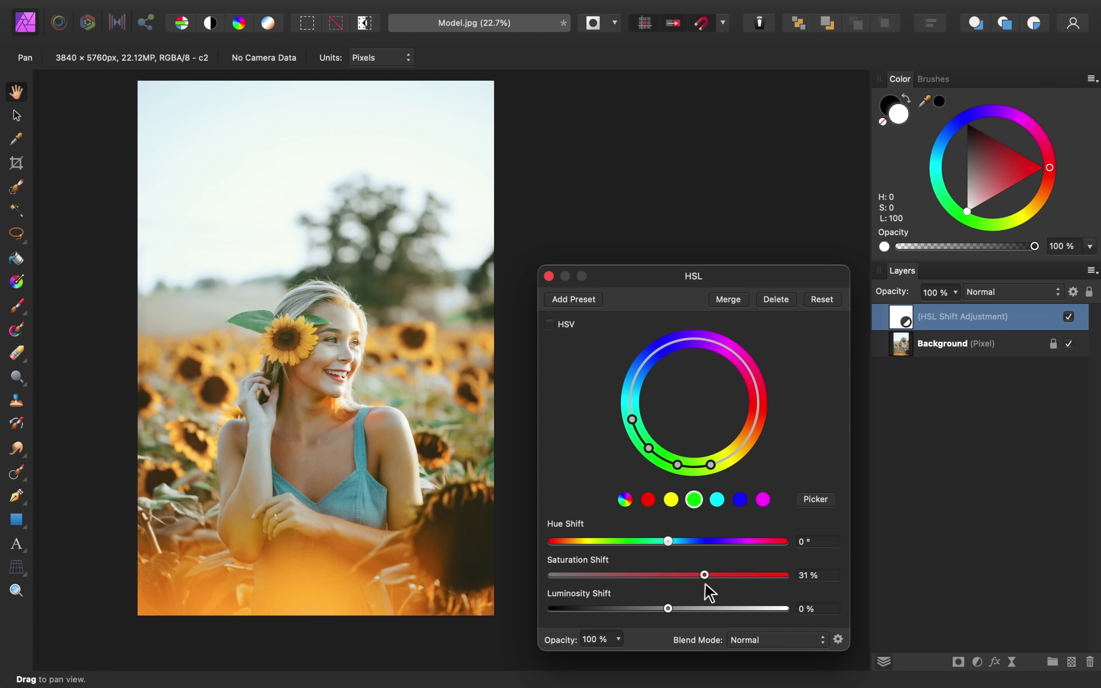
pyautogui.click(716, 500)
pyautogui.moveTo(669, 577); pyautogui.dragTo(706, 581)
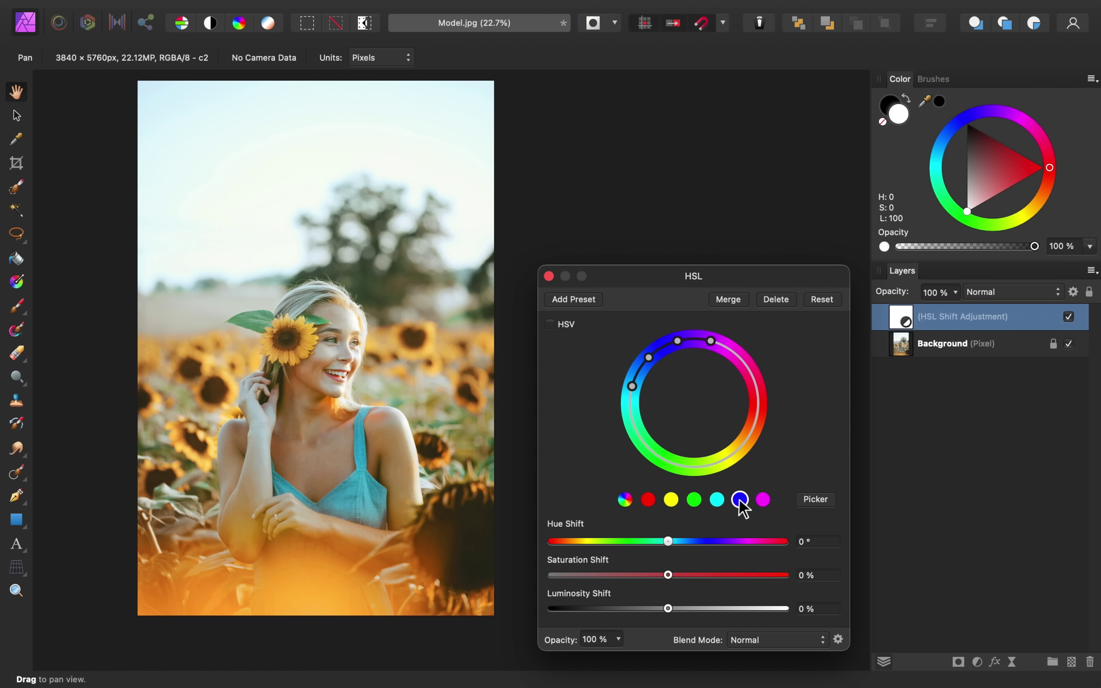
# Raise the blue range's saturation shift, then return it to 0%.
pyautogui.moveTo(668, 575); pyautogui.dragTo(858, 594)
pyautogui.scroll(5, 266, 400)
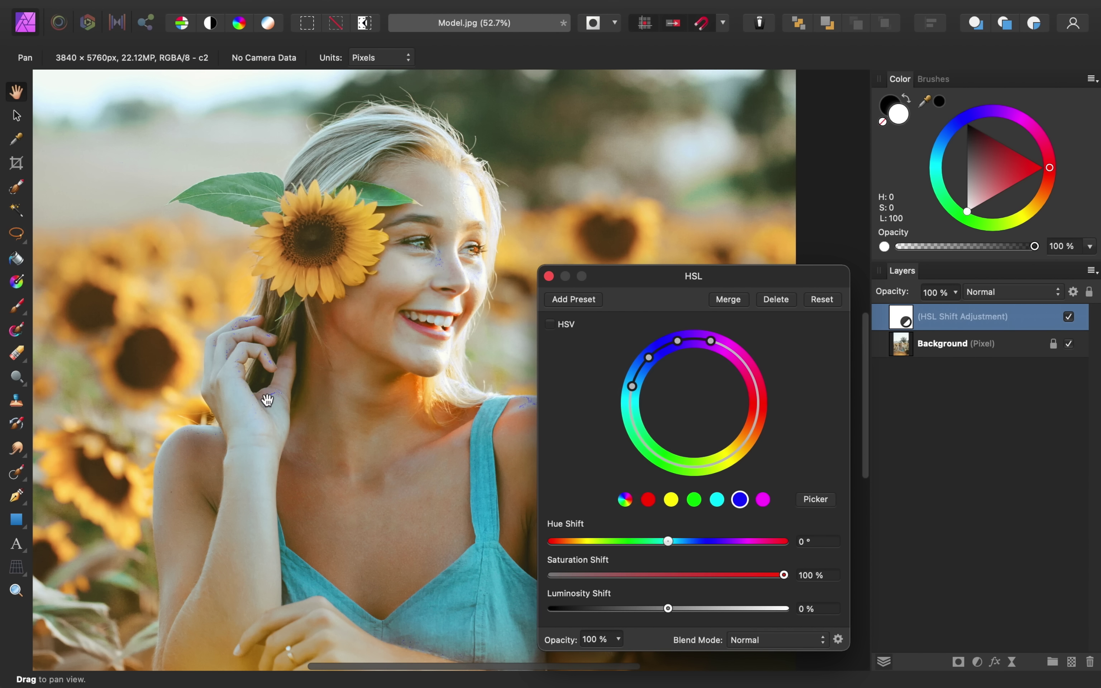
pyautogui.scroll(-2, 455, 401)
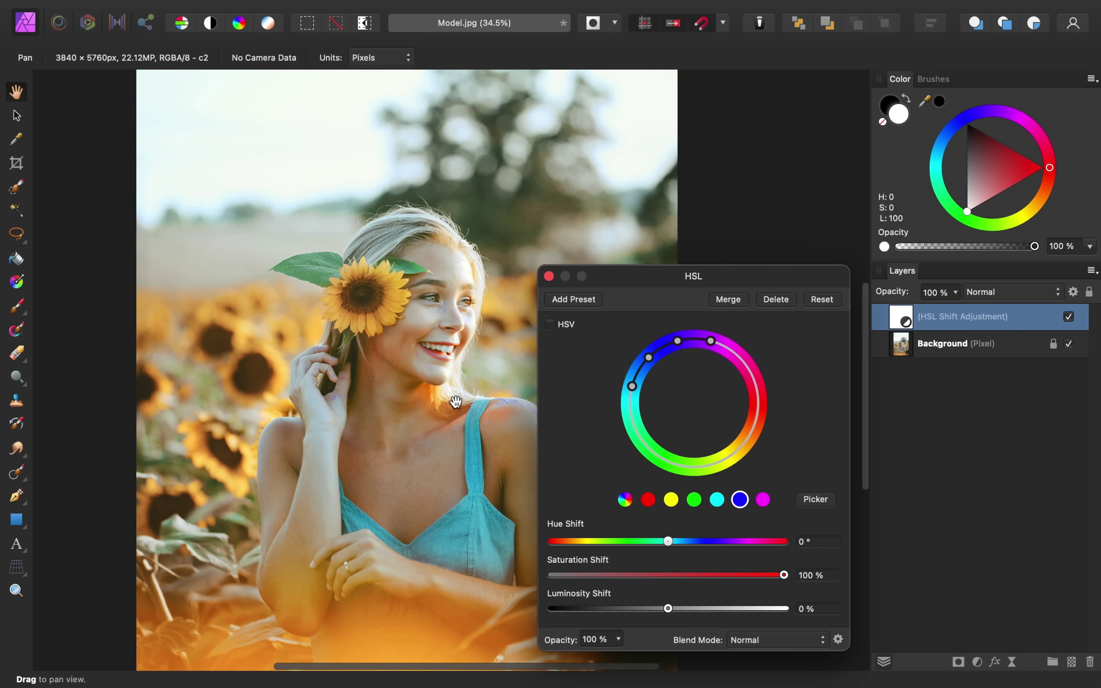
pyautogui.scroll(-2, 456, 401)
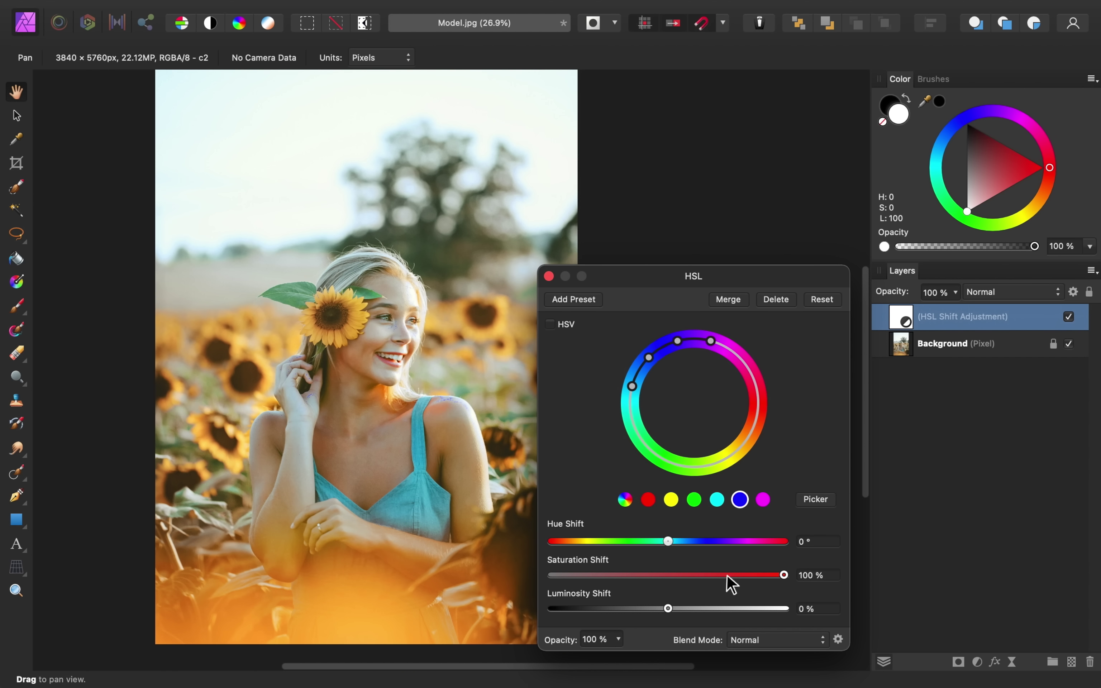
pyautogui.moveTo(782, 576); pyautogui.dragTo(669, 577)
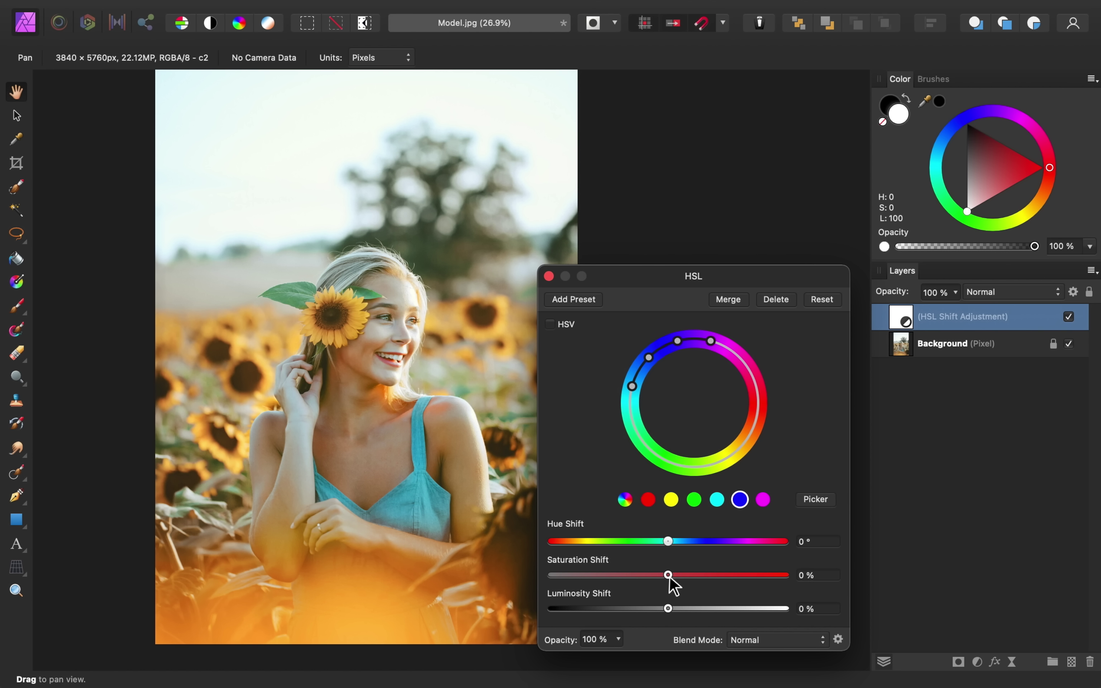
# Test the magenta range's saturation shift and leave it at 0%.
pyautogui.click(762, 502)
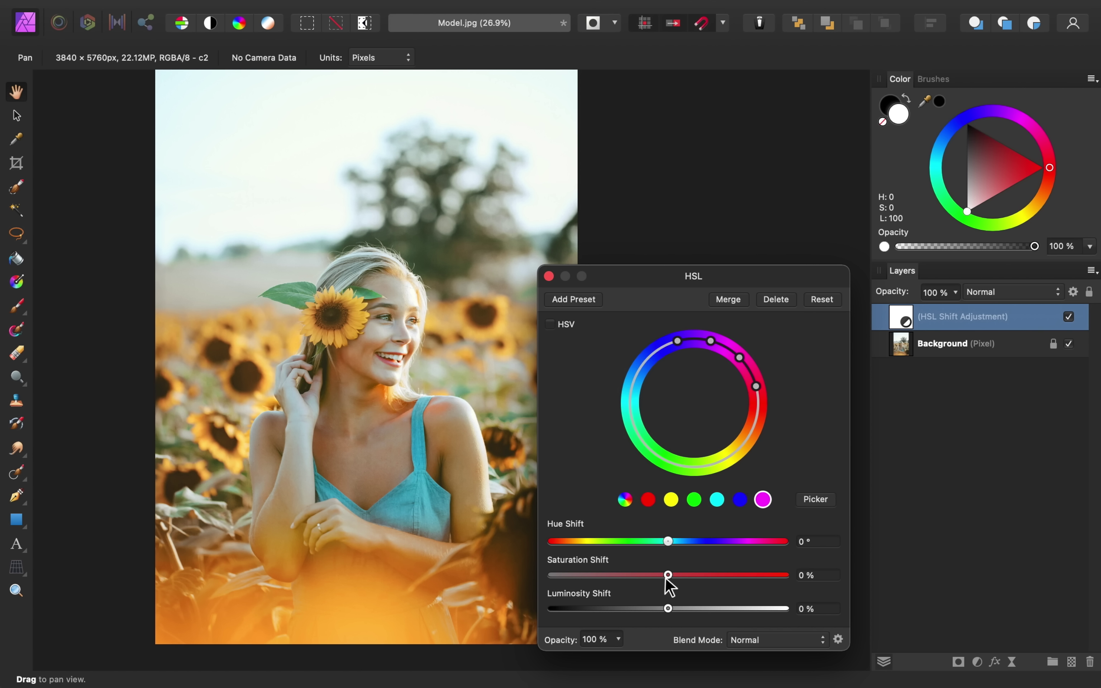
pyautogui.moveTo(673, 573); pyautogui.dragTo(853, 580)
pyautogui.moveTo(745, 581); pyautogui.dragTo(669, 582)
# Close the HSL dialog, toggle the HSL layer's visibility off and on to compare, and open Adjustments.
pyautogui.click(549, 277)
pyautogui.hscroll(-5, 641, 347)
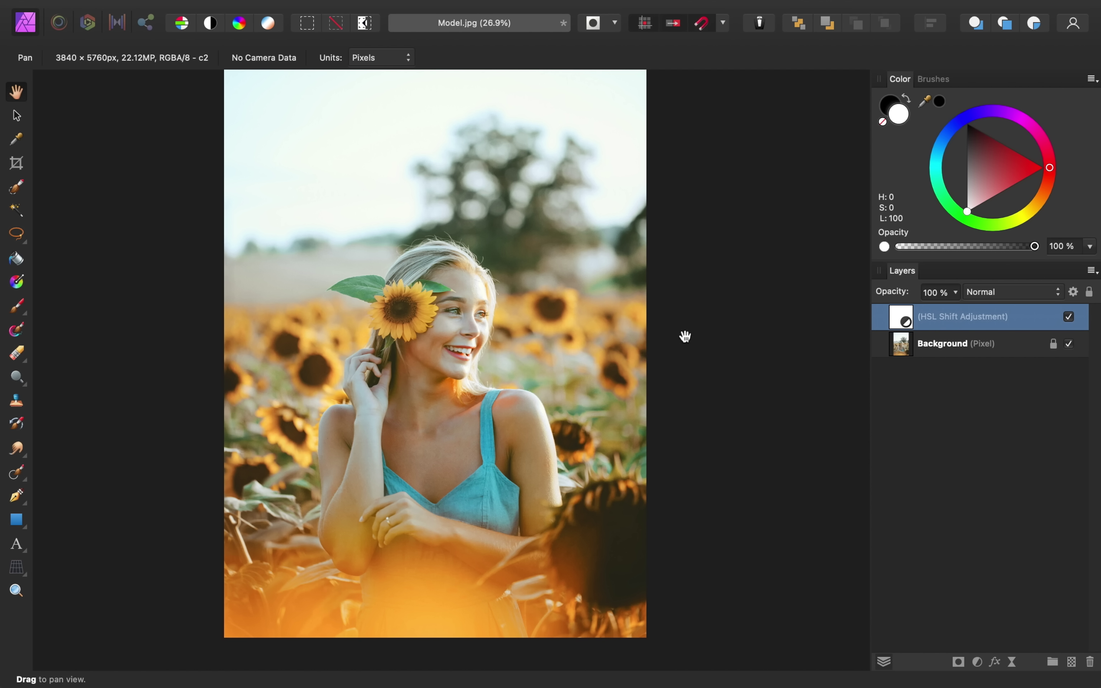
pyautogui.click(1067, 318)
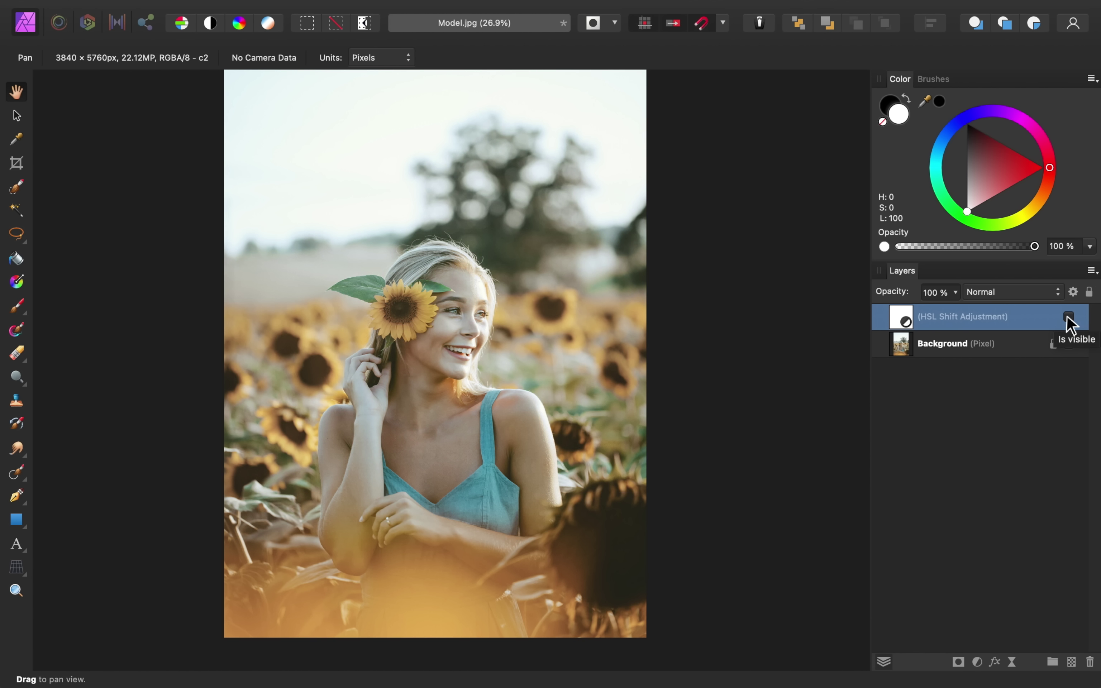
pyautogui.click(1067, 317)
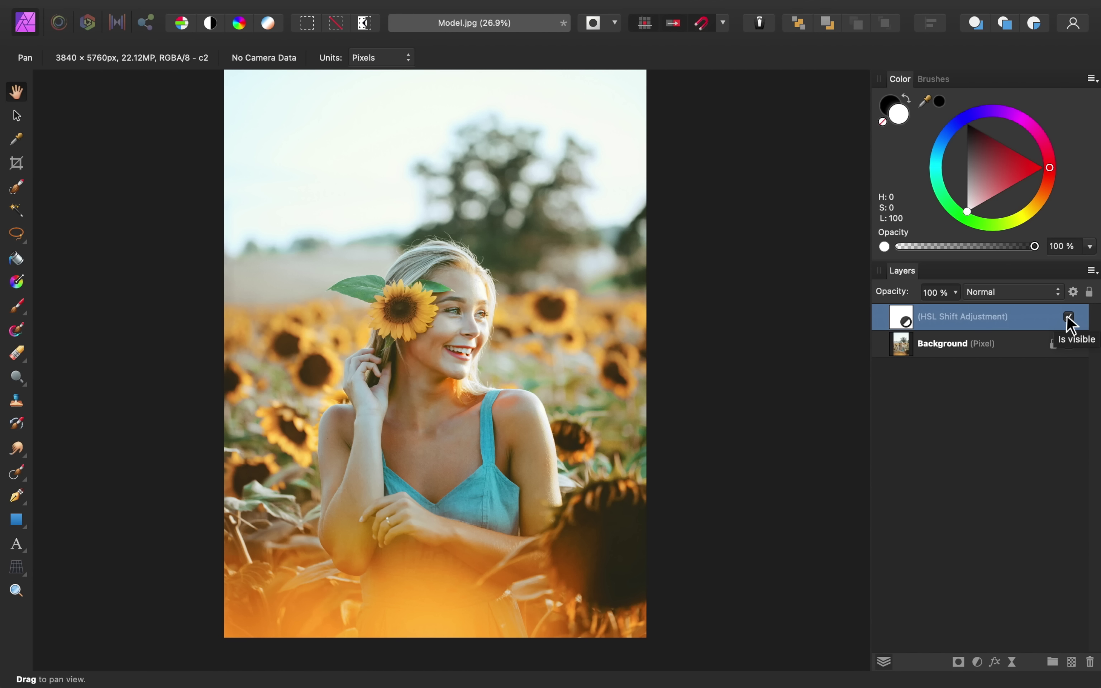
pyautogui.click(977, 661)
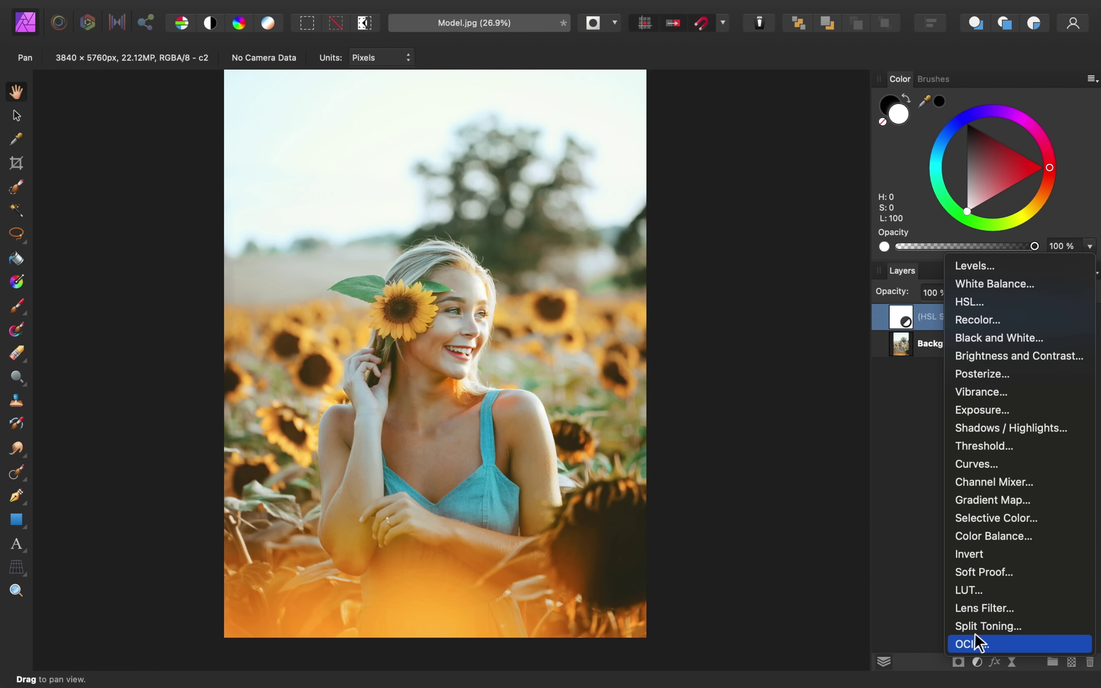
# Add a Brightness / Contrast layer with Brightness 42% and Contrast 23%, then close its dialog.
pyautogui.click(1027, 360)
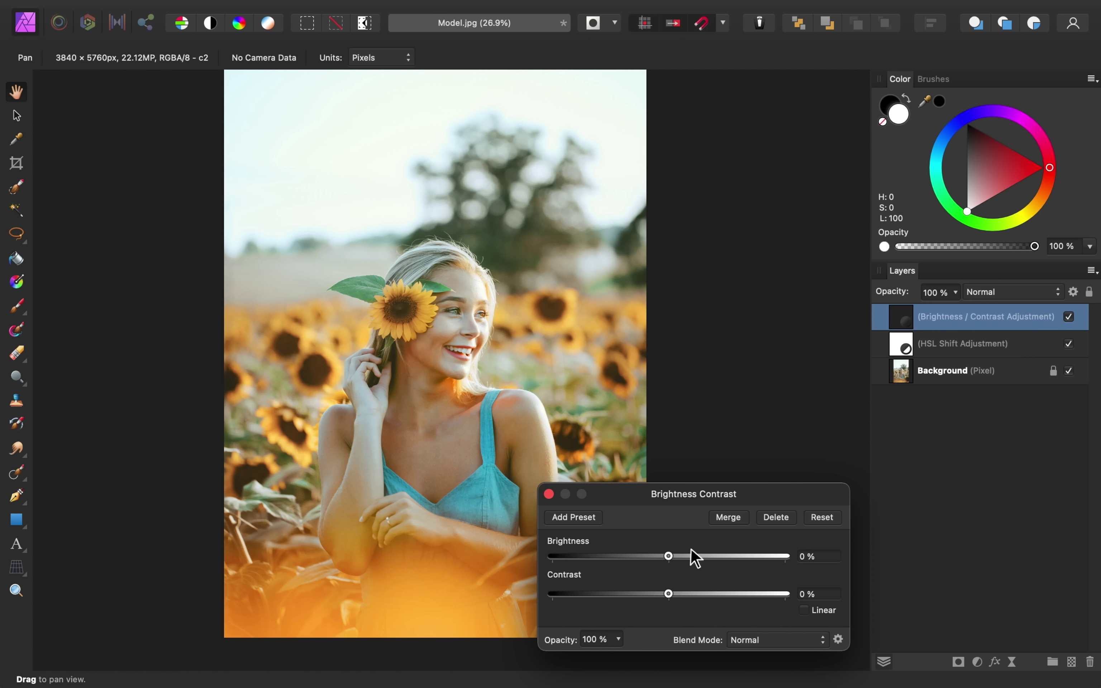
pyautogui.moveTo(672, 555); pyautogui.dragTo(711, 557)
pyautogui.moveTo(668, 594); pyautogui.dragTo(718, 555)
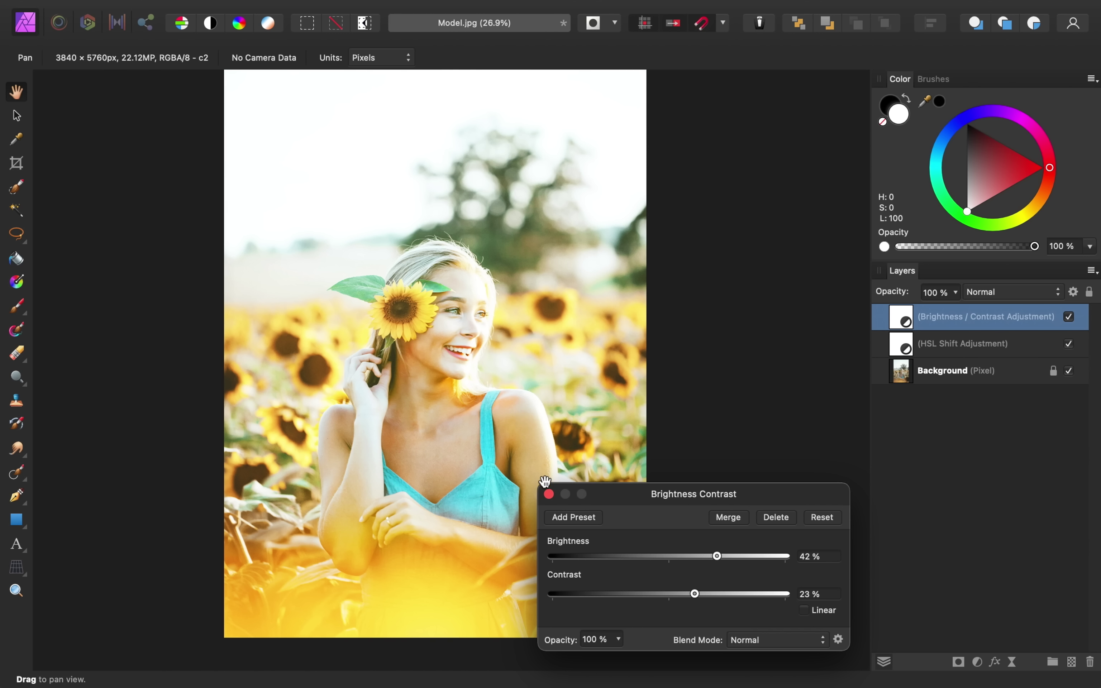
pyautogui.click(548, 494)
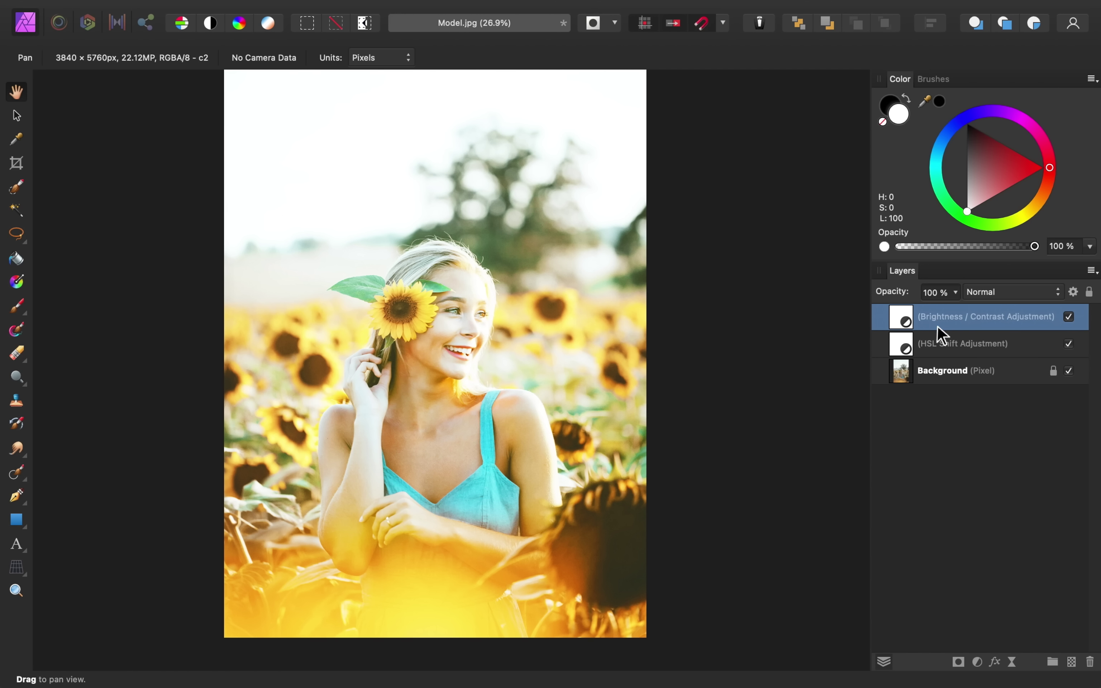
# Drag the Underlying Composition Ranges top-right node to the bottom-right, so the adjustment fades over highlights.
pyautogui.click(1074, 292)
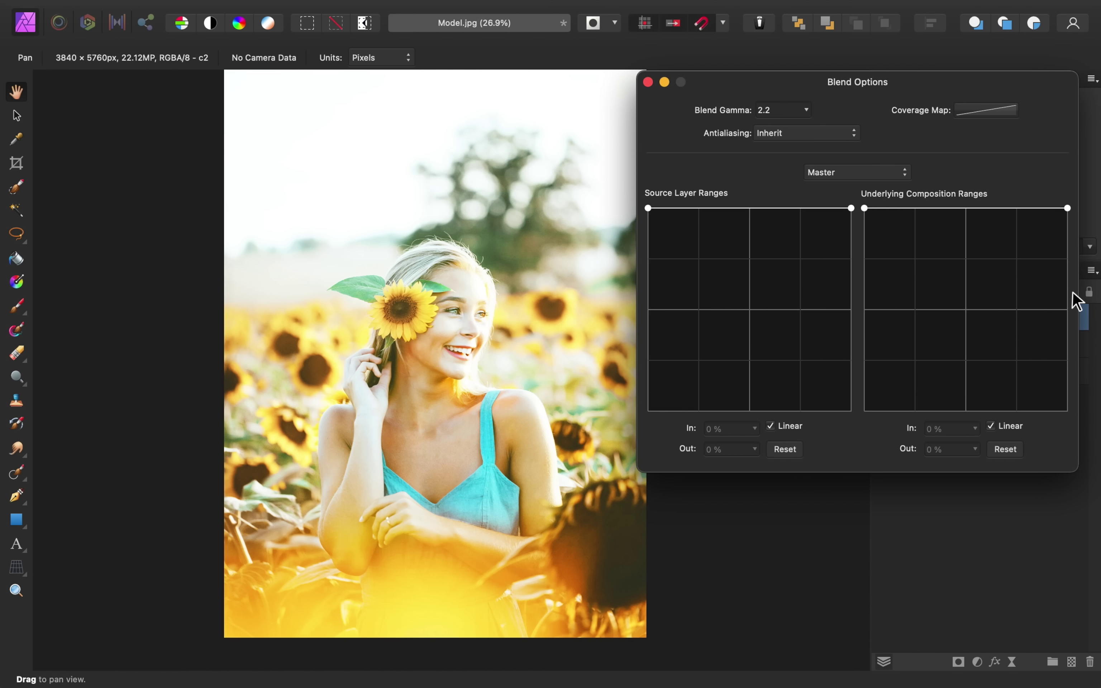
pyautogui.click(1067, 208)
pyautogui.moveTo(1068, 210); pyautogui.dragTo(1074, 453)
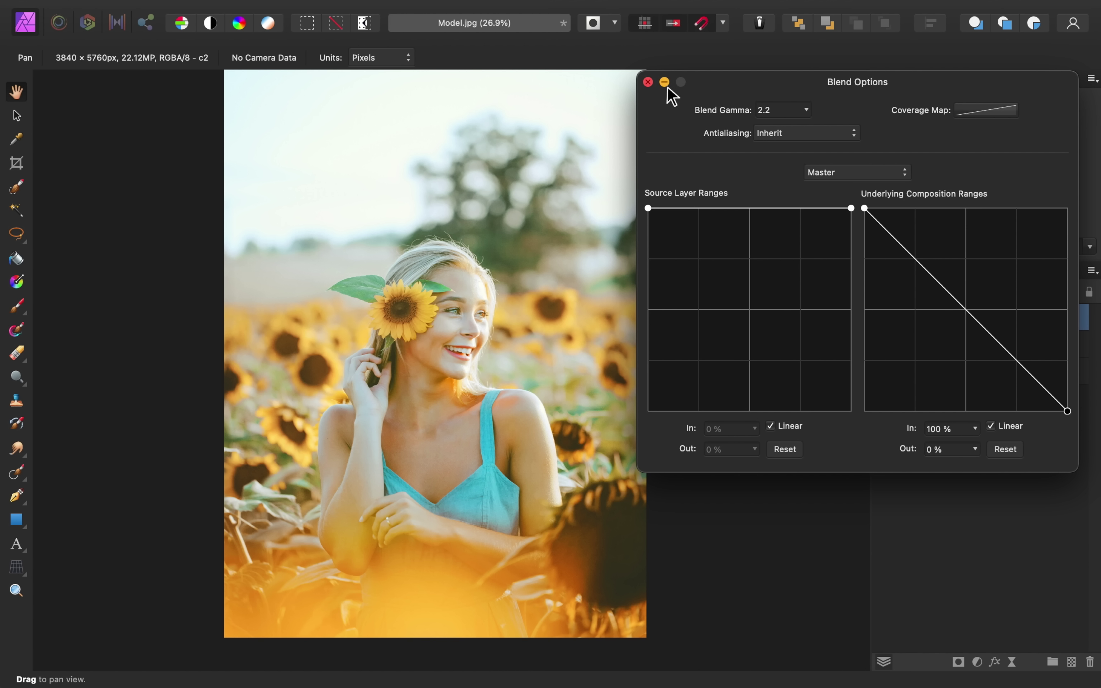
pyautogui.click(648, 82)
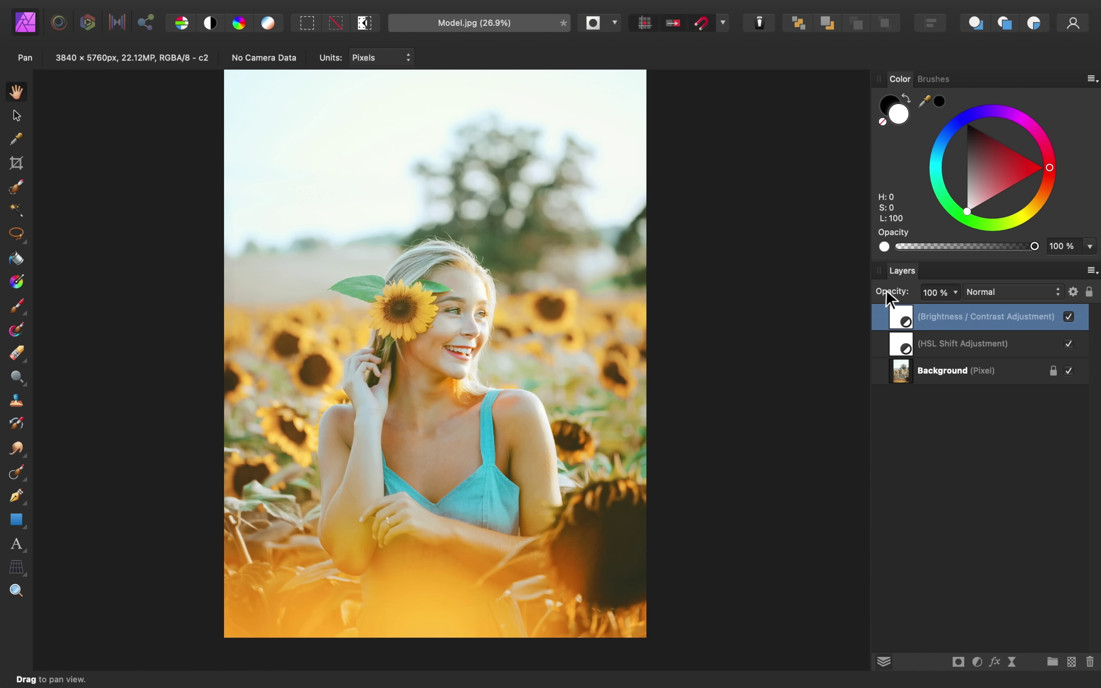
# Set Brightness / Contrast layer opacity to 53% and HSL Shift layer opacity to 69%.
pyautogui.moveTo(884, 294); pyautogui.dragTo(828, 304)
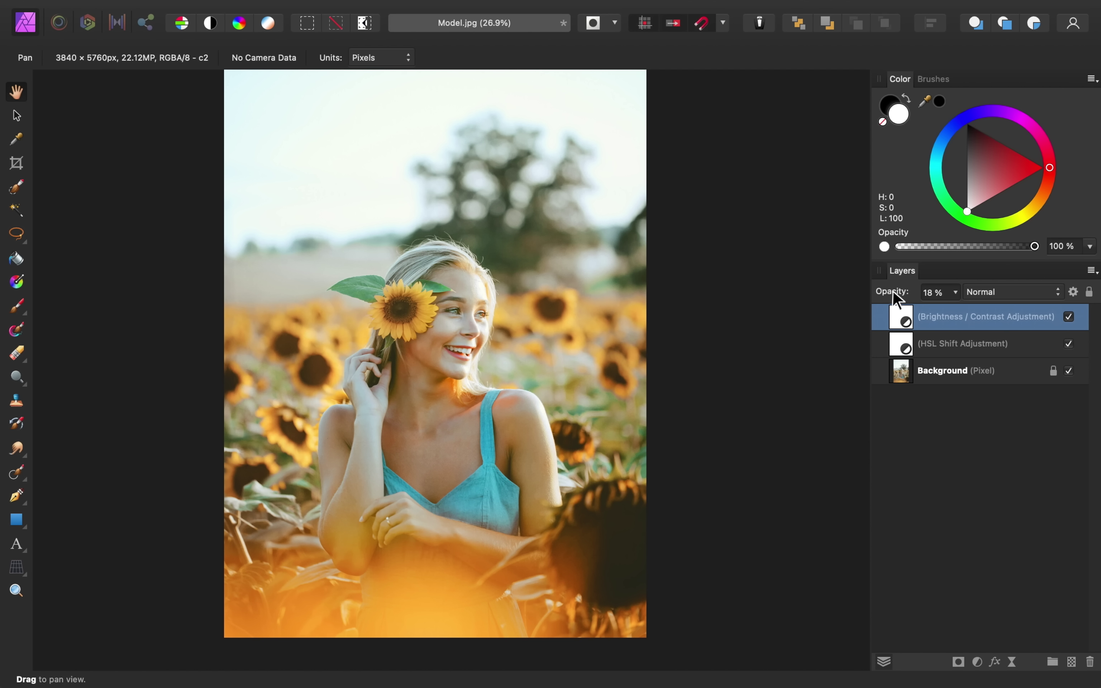
pyautogui.moveTo(894, 299); pyautogui.dragTo(927, 292)
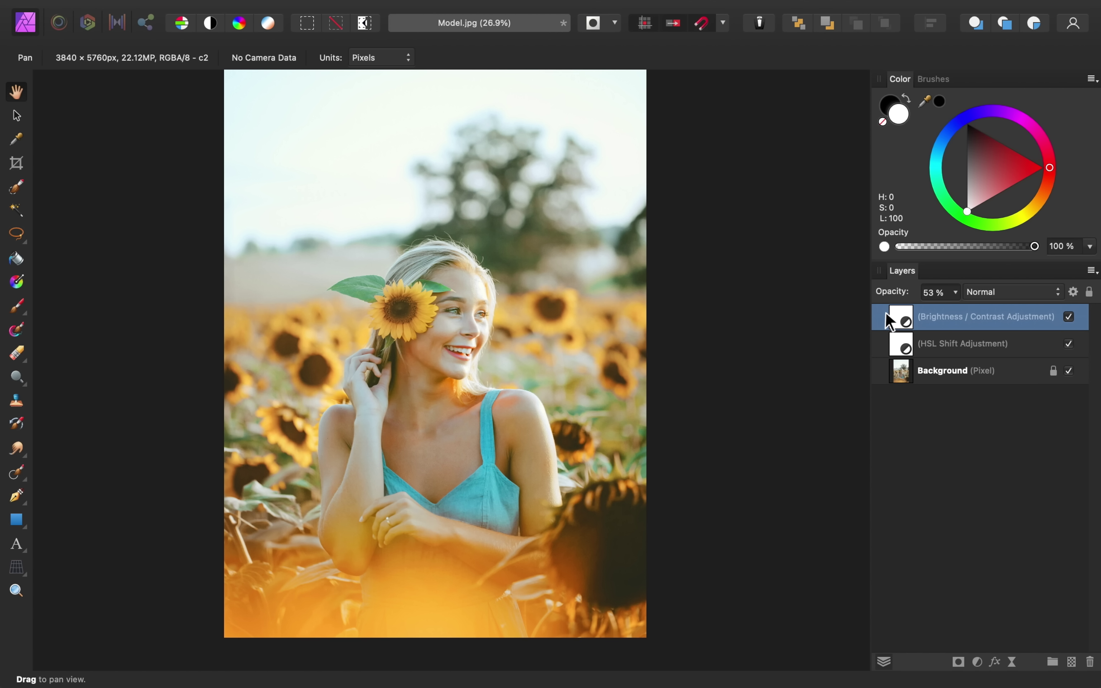
pyautogui.click(931, 348)
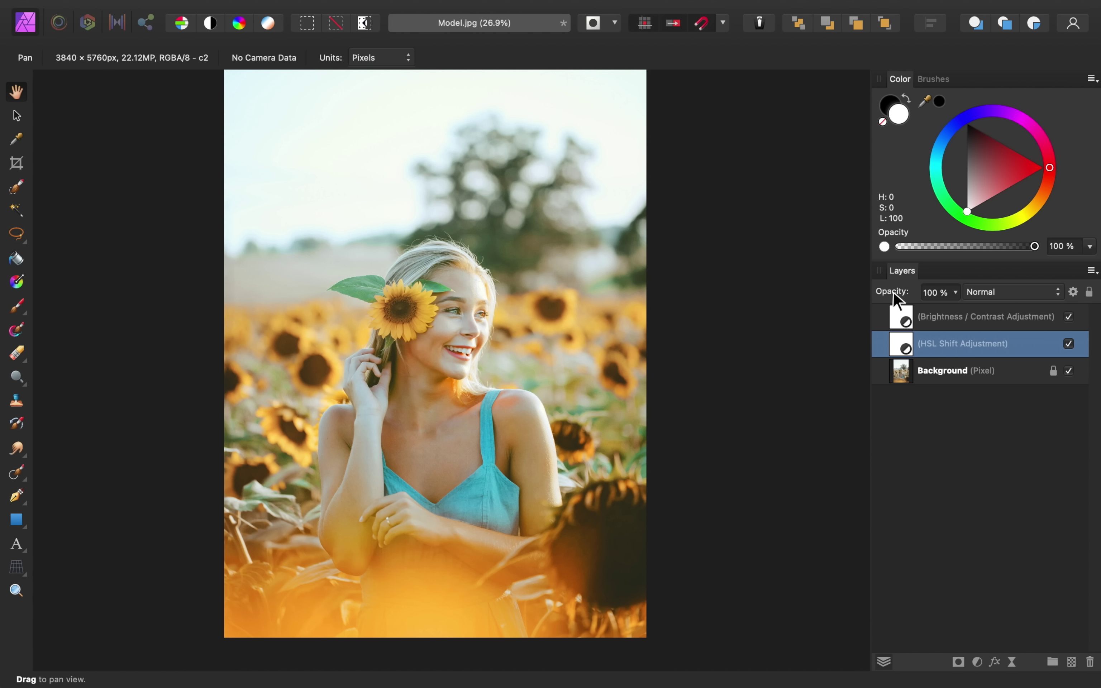
pyautogui.moveTo(894, 298); pyautogui.dragTo(868, 293)
pyautogui.keyDown('shift'); pyautogui.click(1024, 326); pyautogui.keyUp('shift')
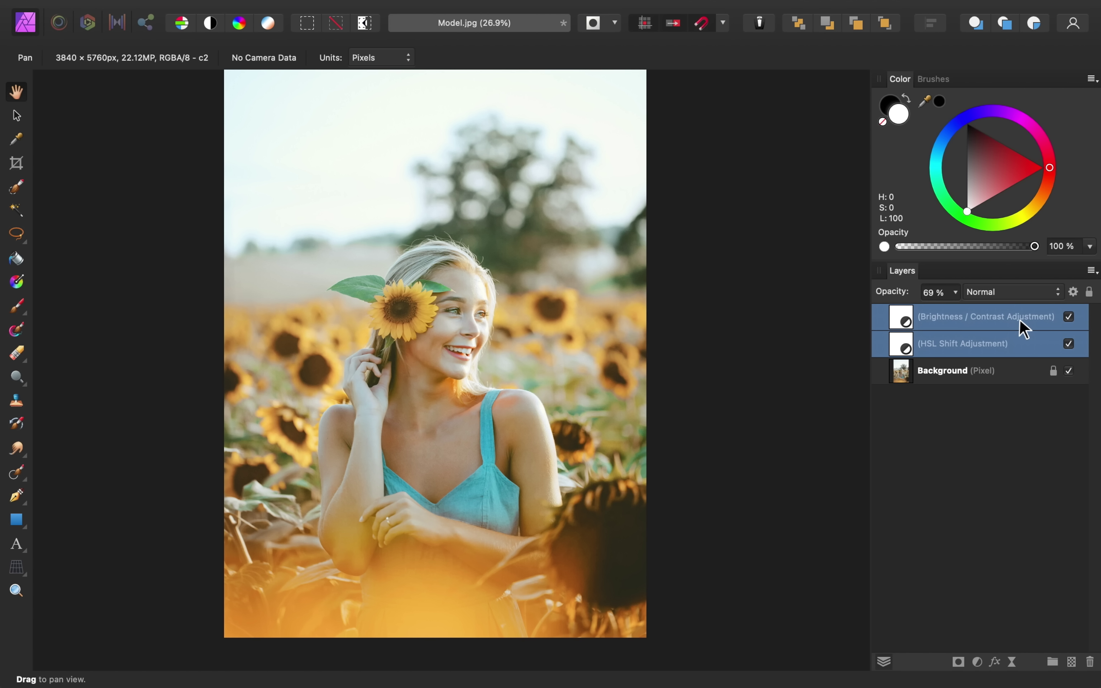
pyautogui.click(1069, 318)
pyautogui.click(1069, 317)
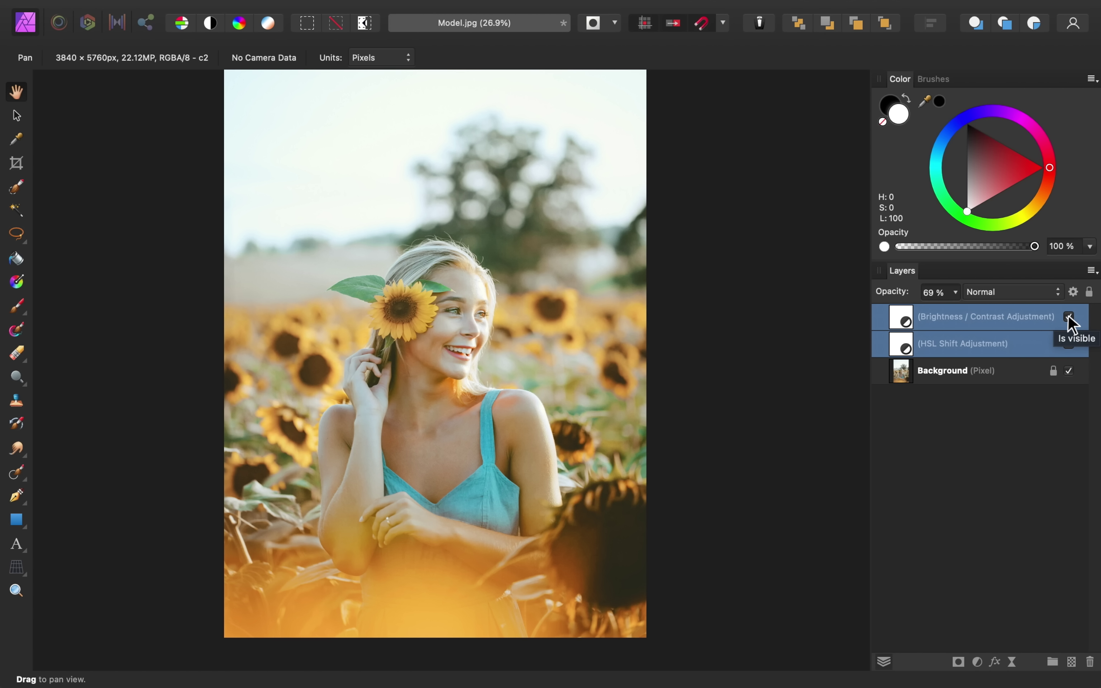